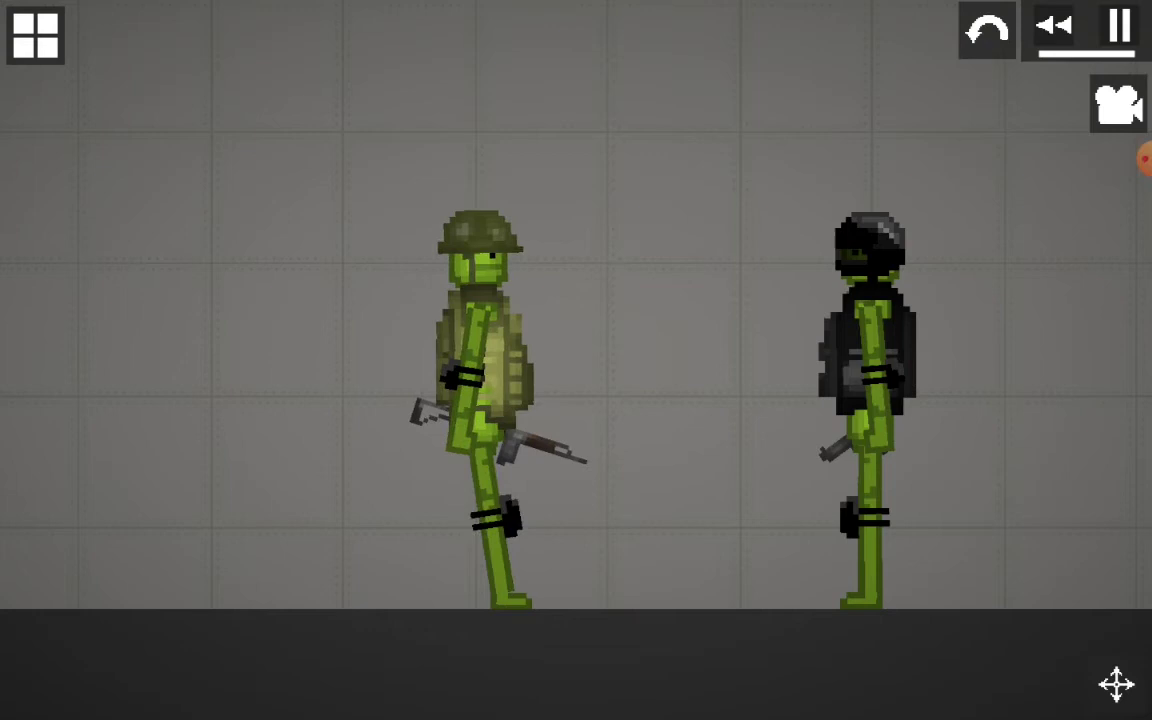
Aim the black-armored soldier, shoot the green soldier, then throw the shooter off to the right
mouse_move(870, 330)
left_mouse_down()
mouse_move(882, 330)
mouse_move(862, 330)
left_mouse_up()
left_click(1044, 685)
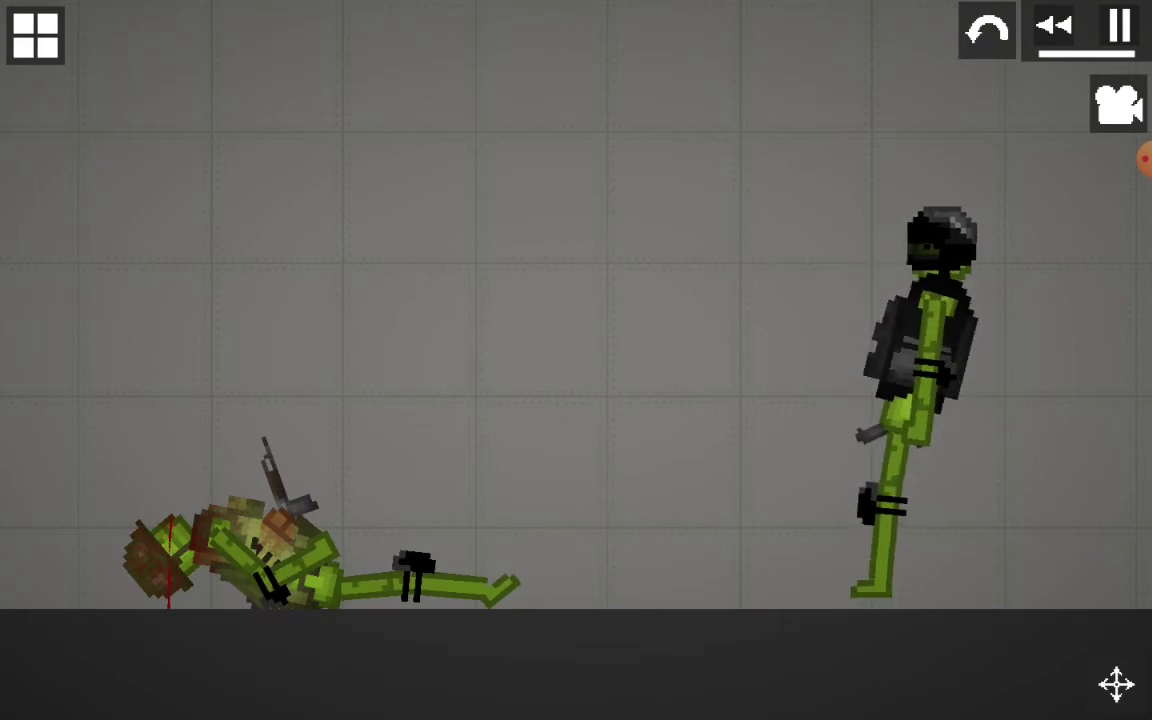
left_click_drag(900, 330, 1110, 420)
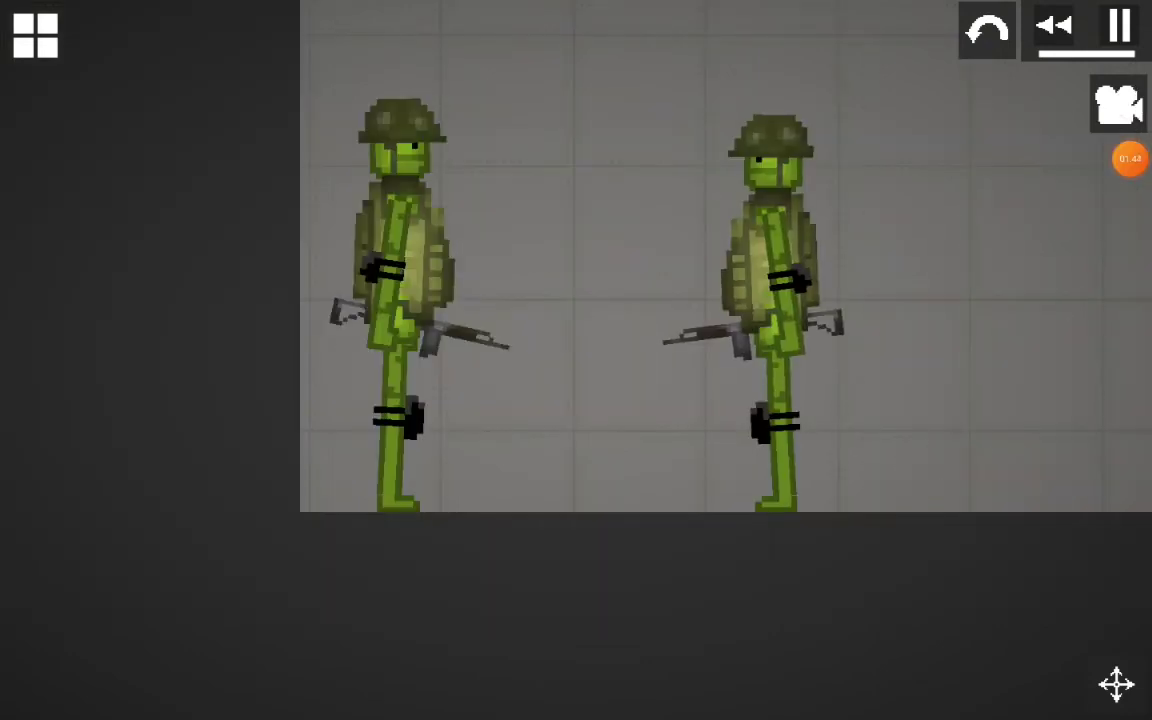
Move the right soldier toward the left green soldier, then fling the left one up off-screen
left_click_drag(775, 250, 600, 290)
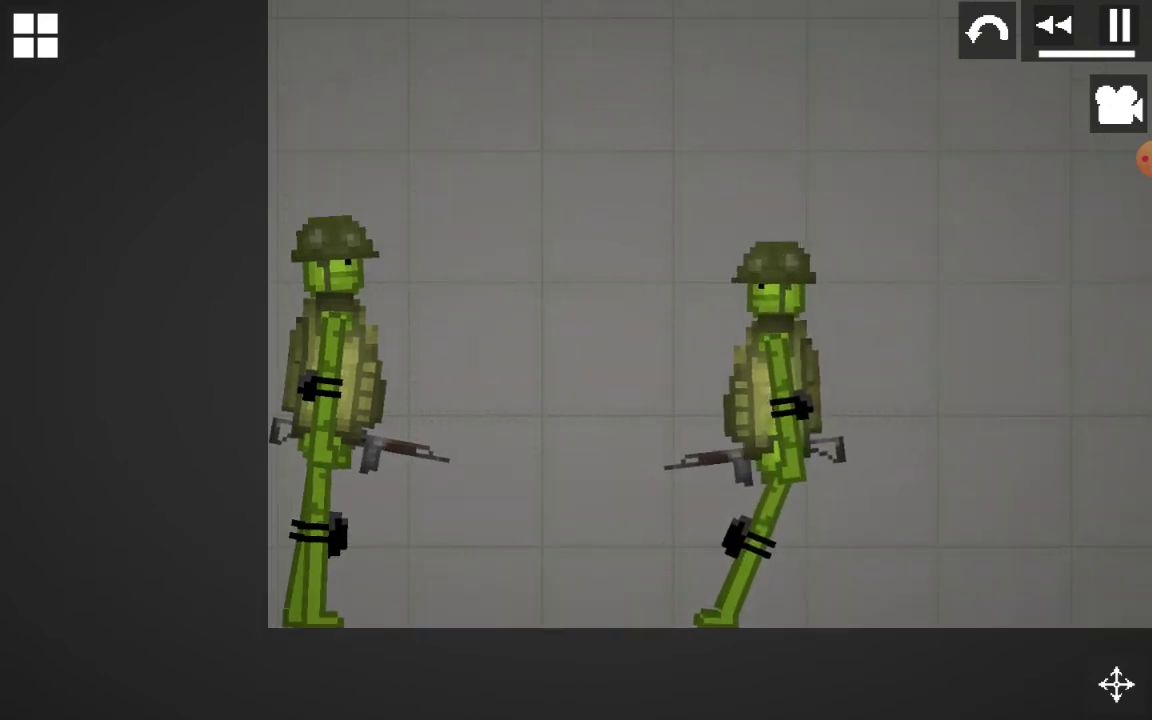
left_click_drag(370, 380, 560, 60)
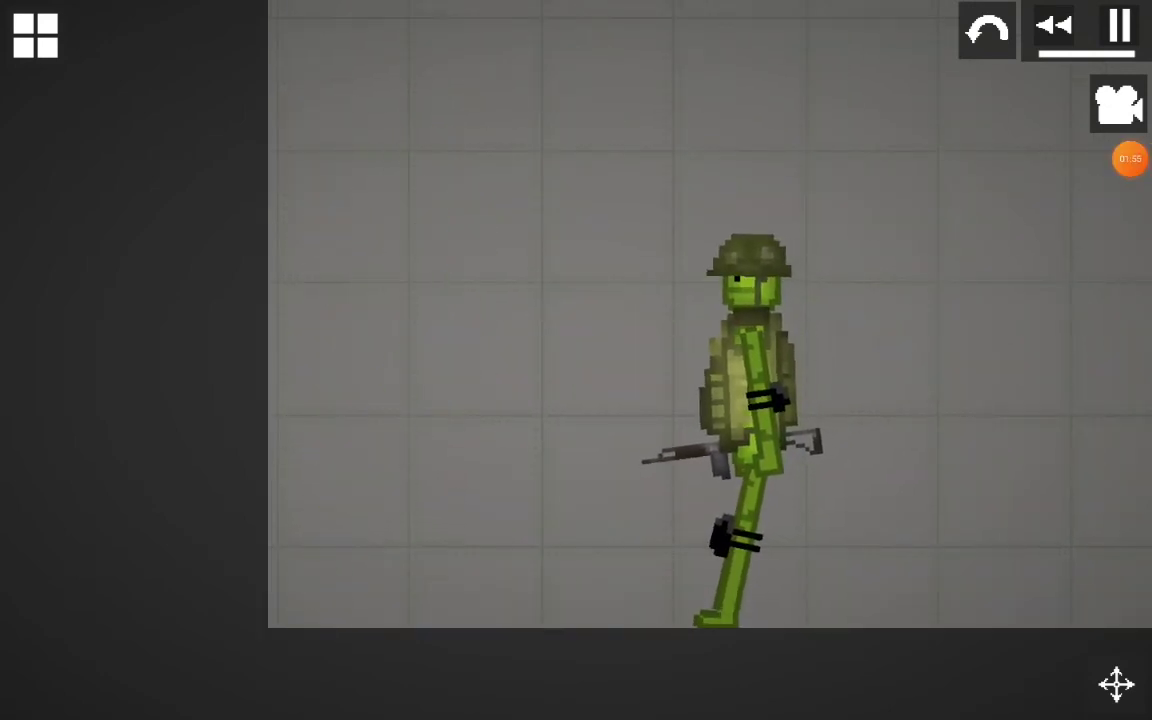